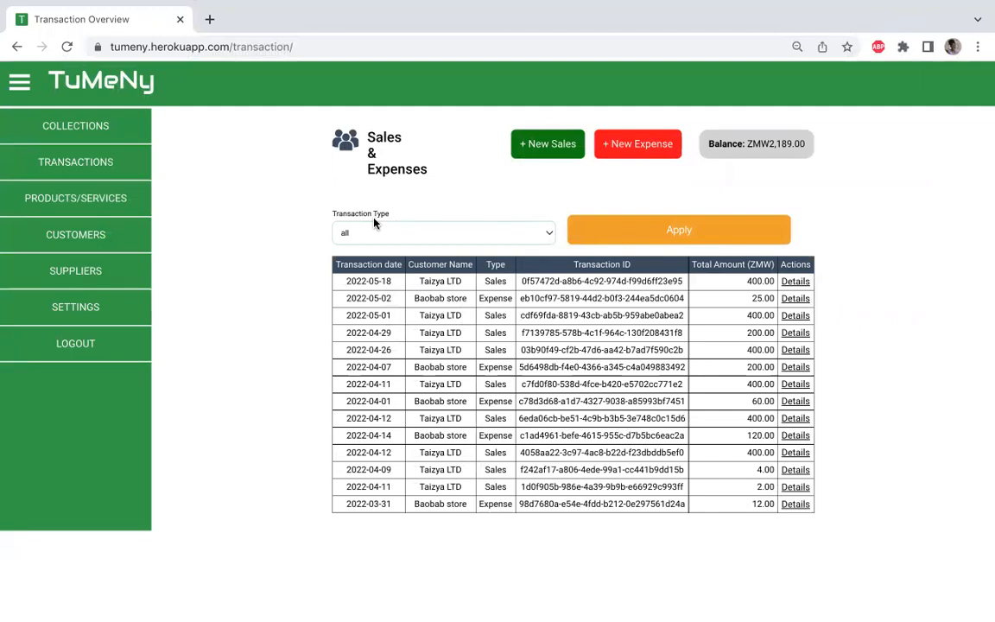
- Filter the transaction list to show only Sales transactions
click(506, 238)
click(467, 249)
click(609, 238)
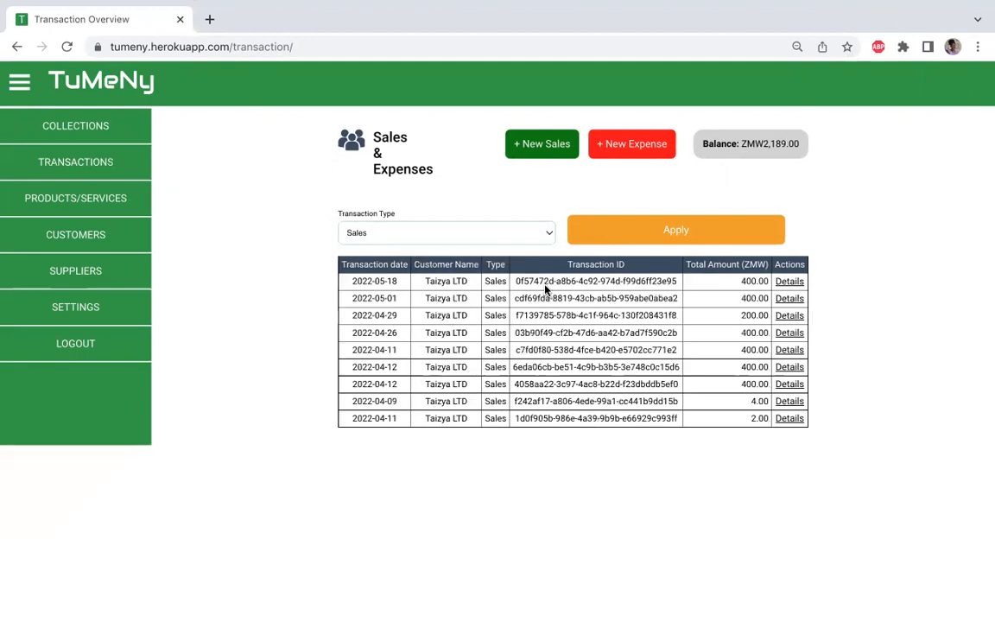
- Filter the transaction list to show only Expense transactions
click(511, 239)
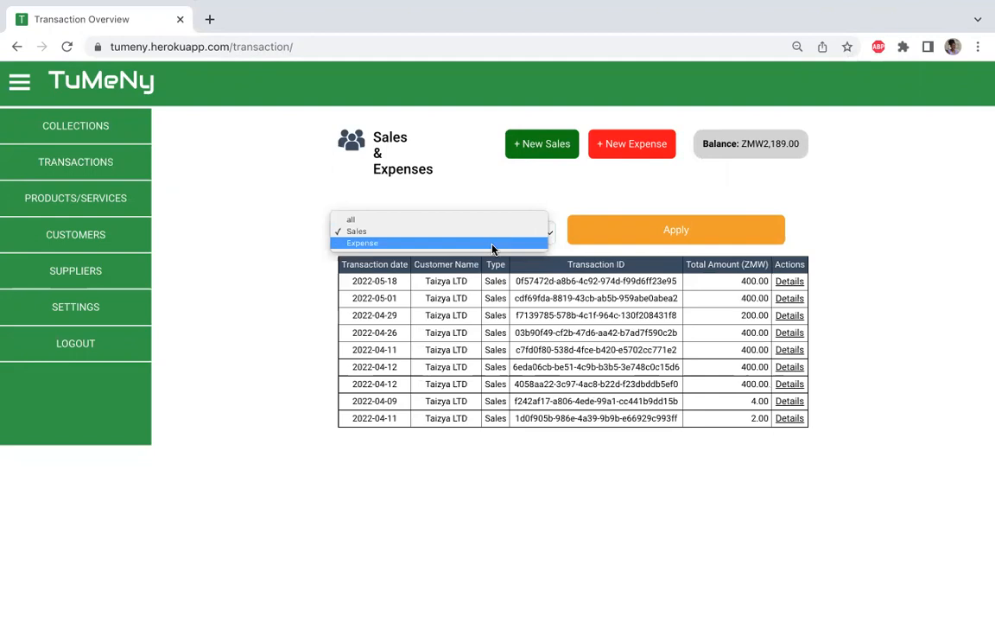
click(506, 243)
click(596, 228)
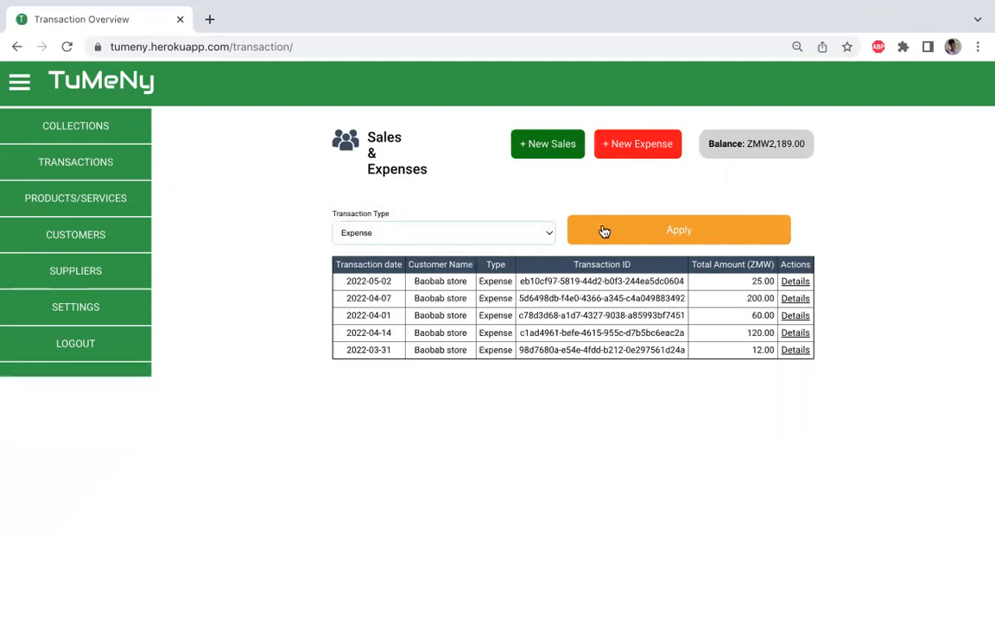
- Reset the transaction type filter to all and apply it to the list
click(519, 241)
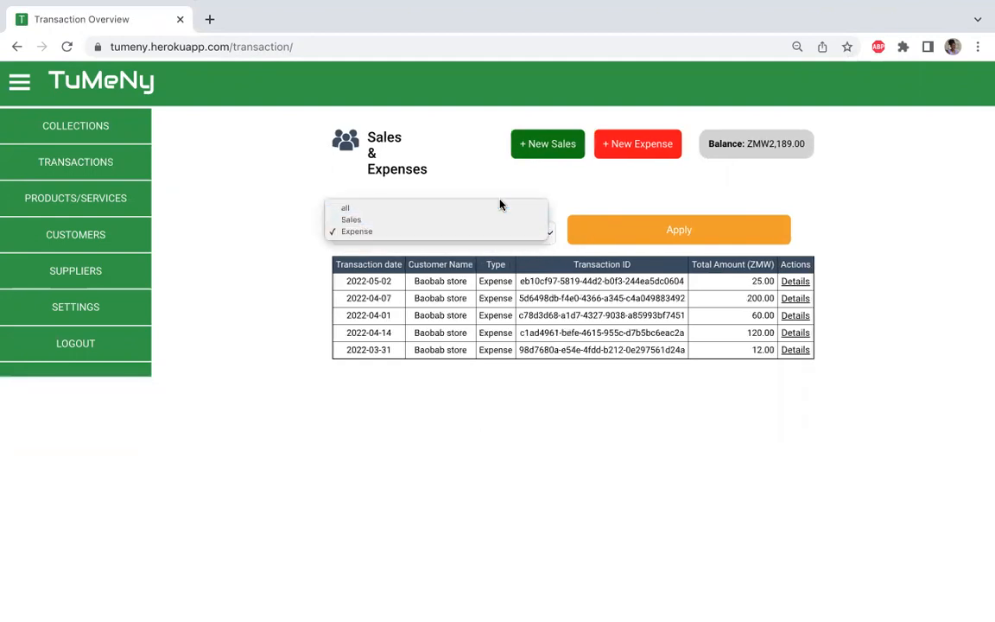
click(495, 208)
click(600, 230)
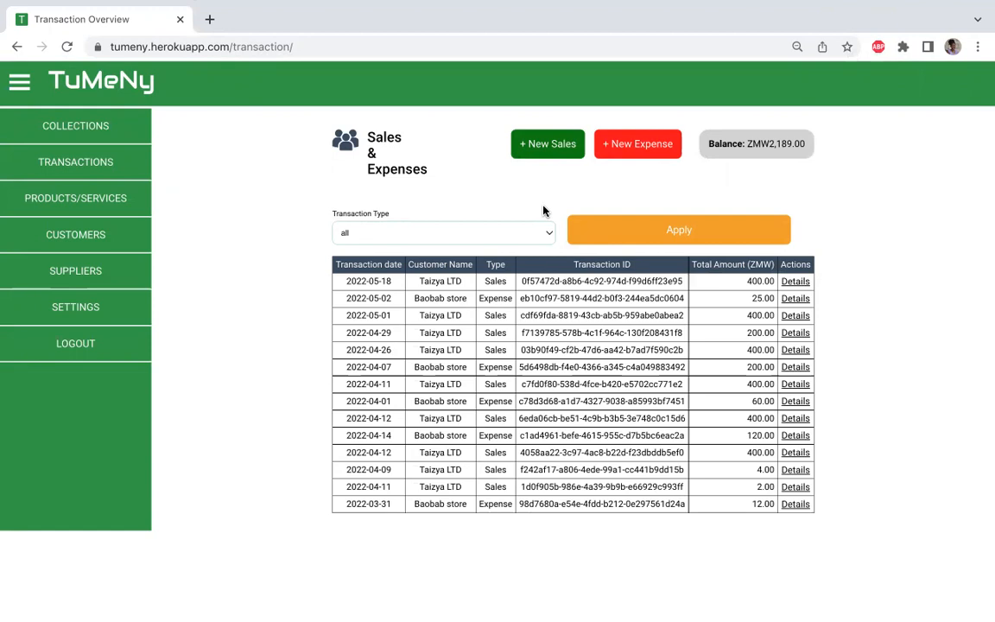
- Start a new sale for Demo Customer 1 with the sale date 12/05/2022
click(546, 145)
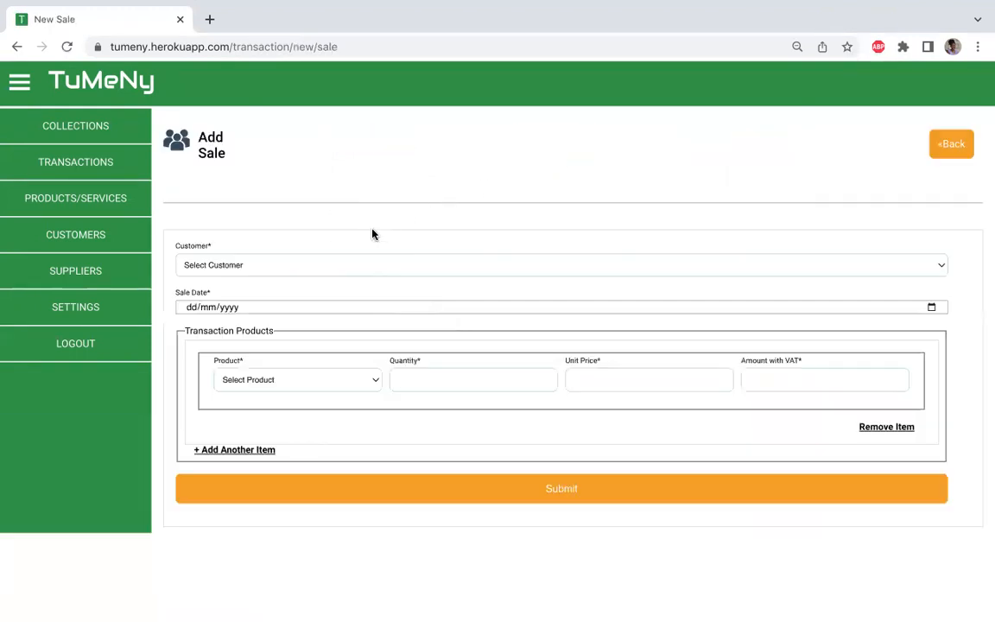
click(346, 264)
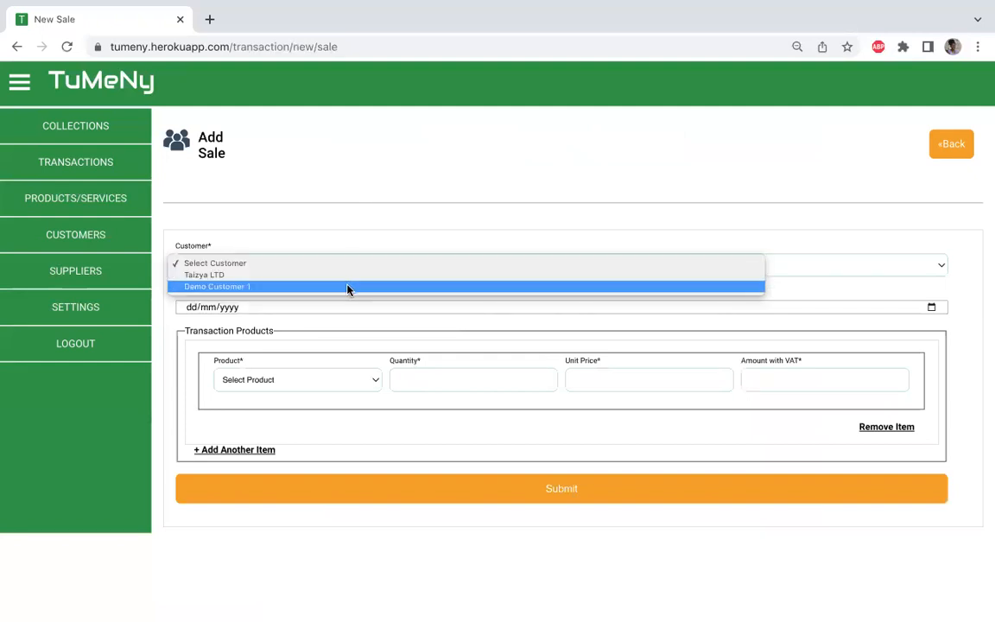
click(347, 287)
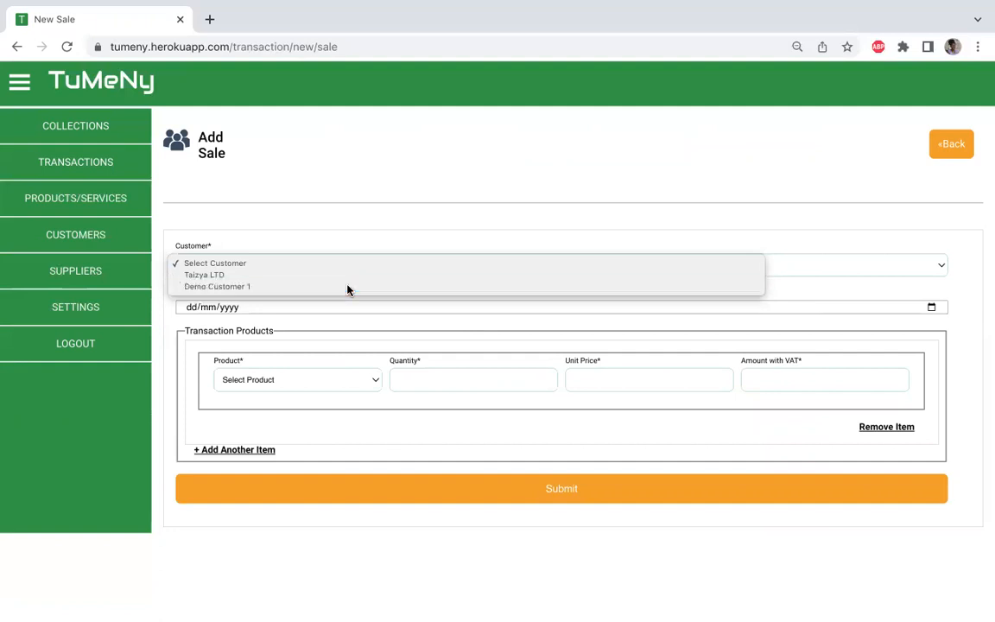
click(932, 308)
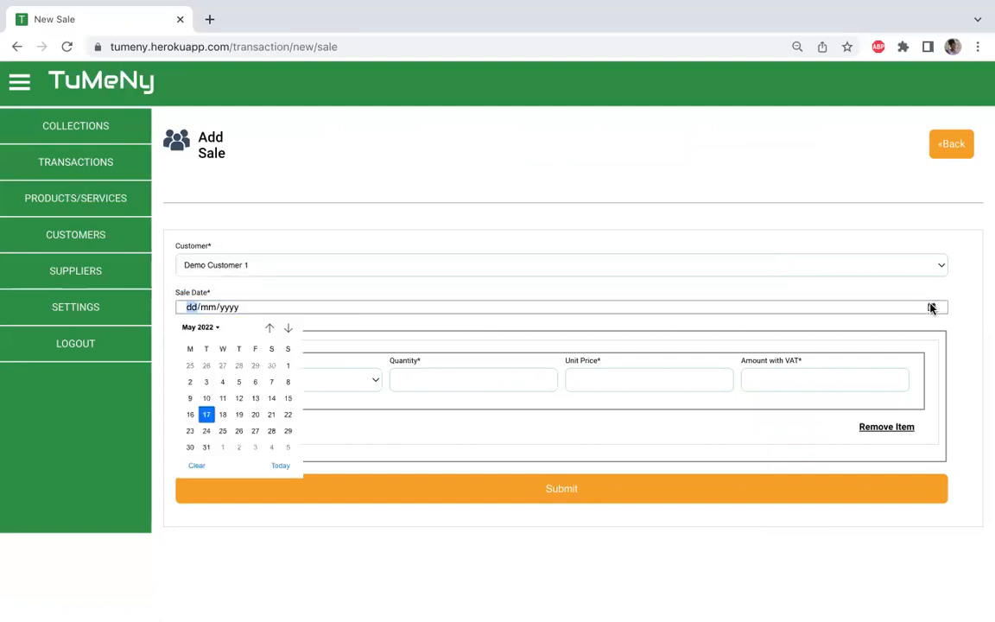
click(241, 400)
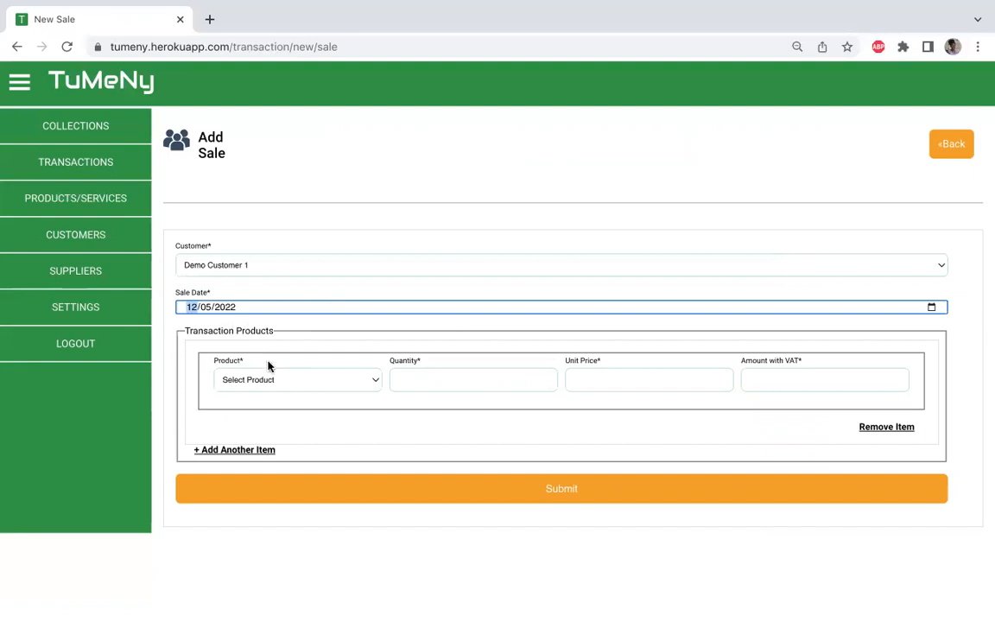
- Fill the sale's first item with Demo Product 4 and a quantity of 1
click(281, 381)
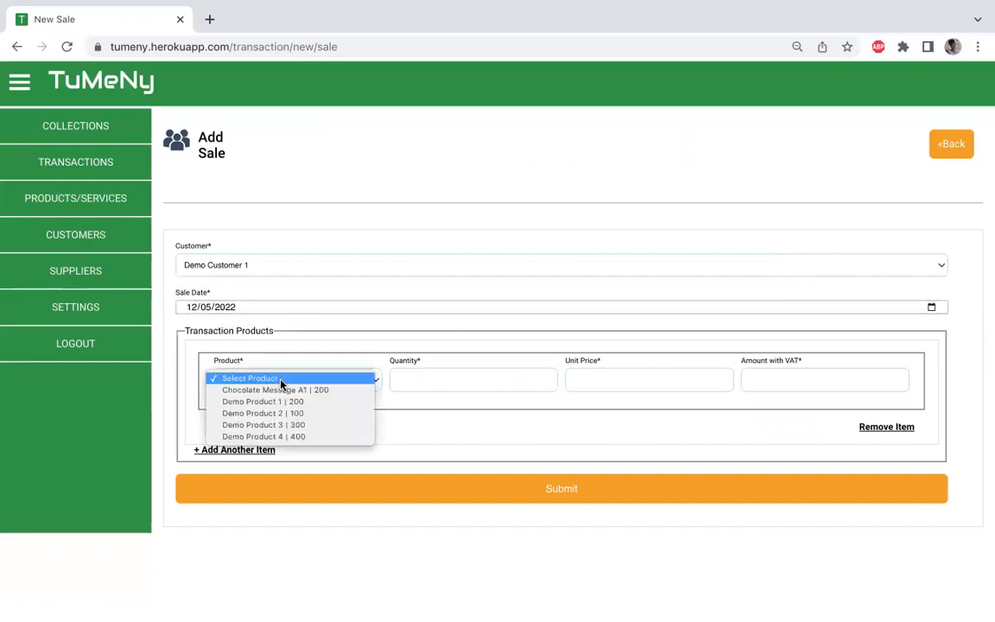
click(288, 437)
click(433, 377)
text(1)
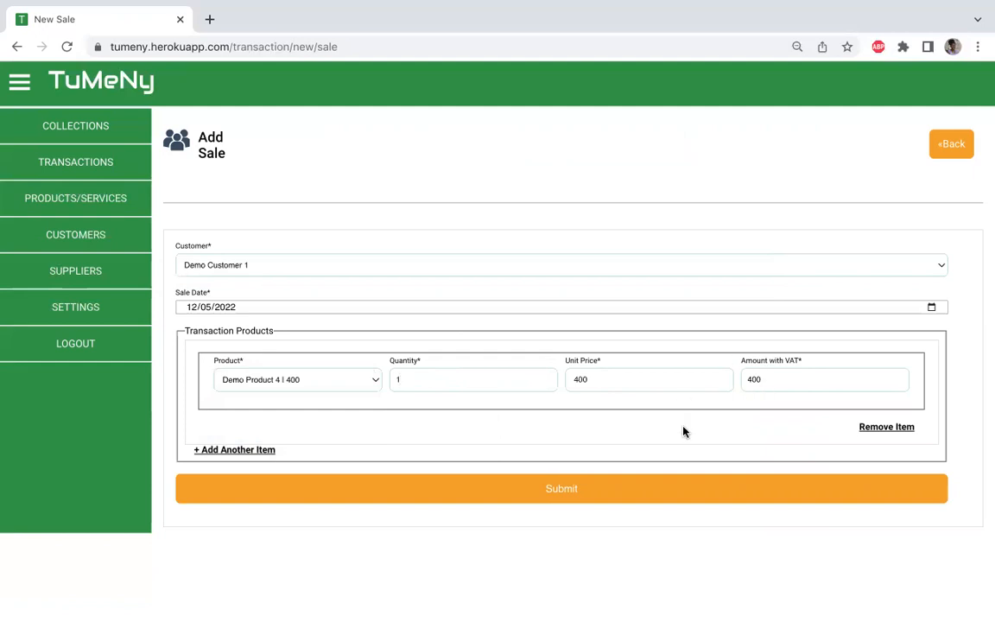
- Add a second item to the sale, Demo Product 2 with a quantity of 2, and submit the sale
click(261, 450)
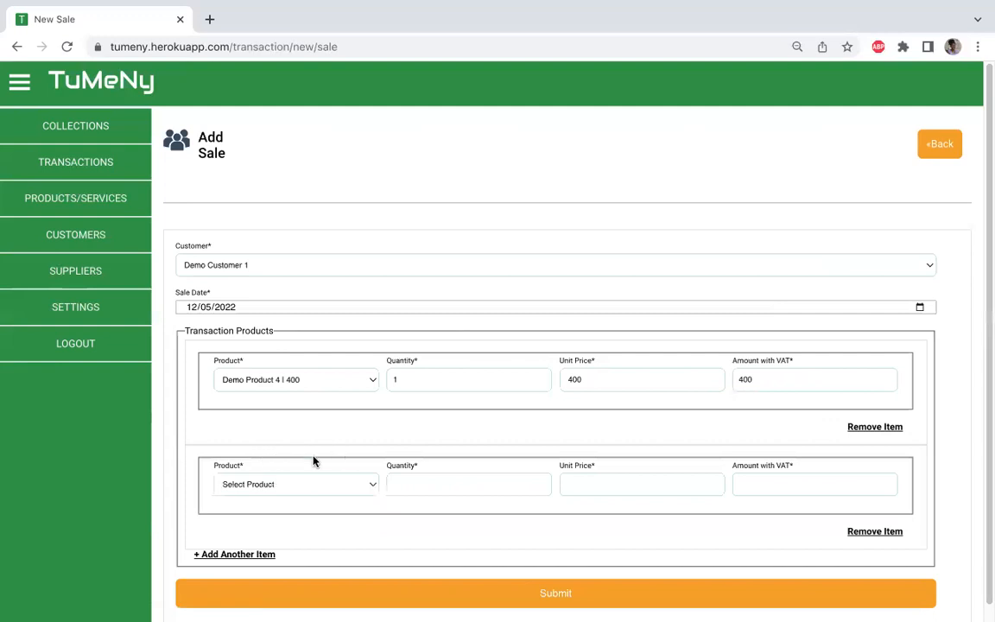
click(371, 487)
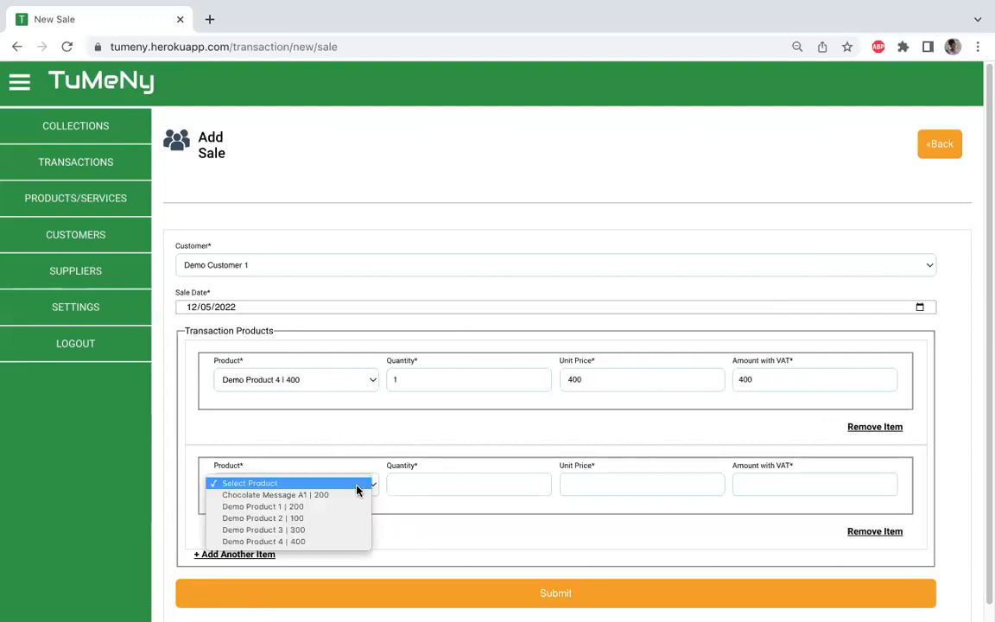
click(329, 519)
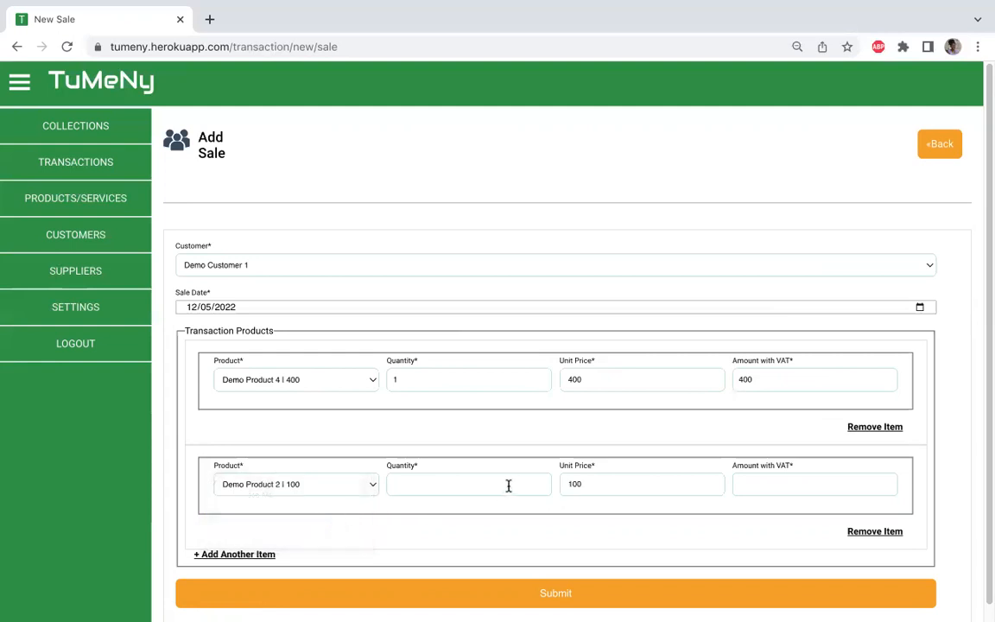
text(2)
click(754, 598)
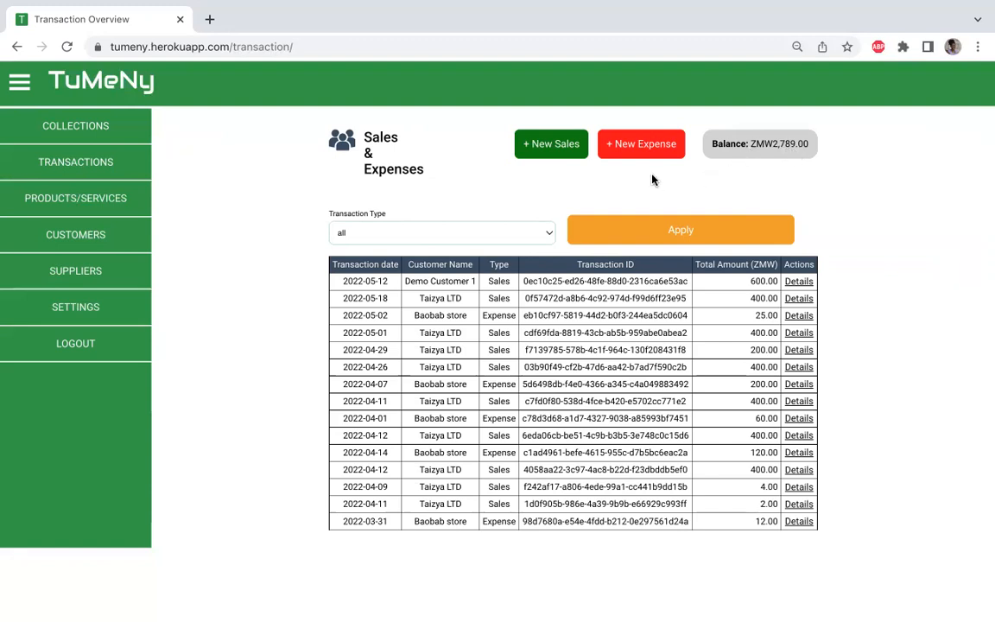
- Start a new expense for Demo Supplier 1 with the expense date 17/05/2022
click(646, 146)
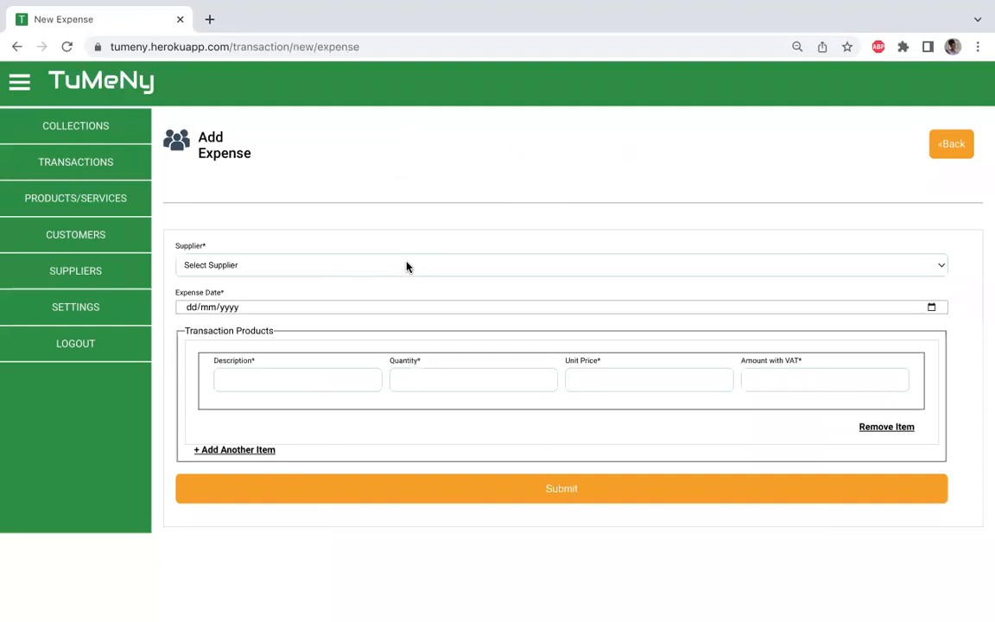
click(407, 265)
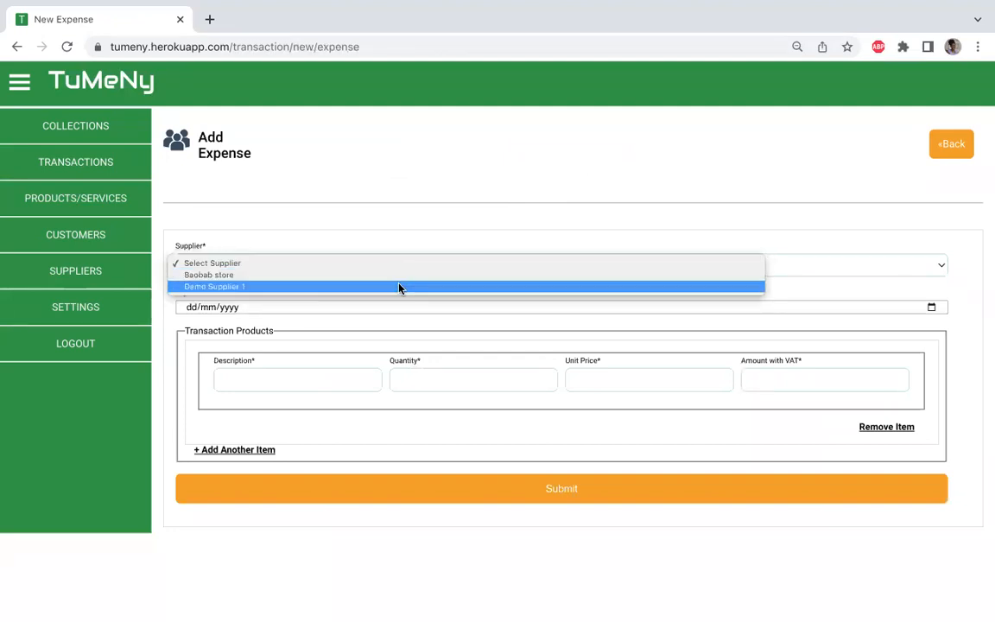
click(400, 287)
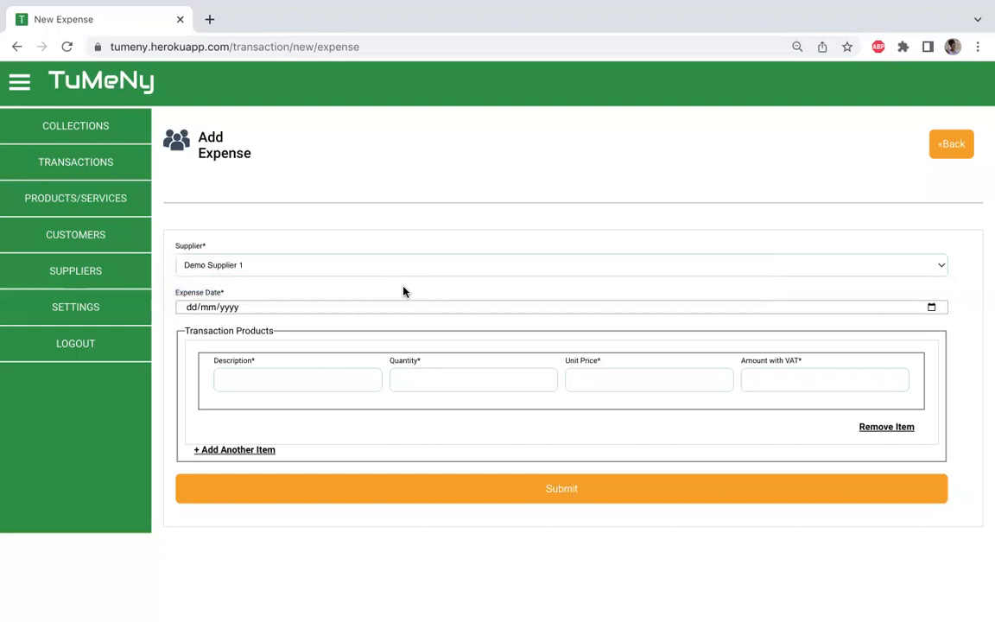
click(932, 308)
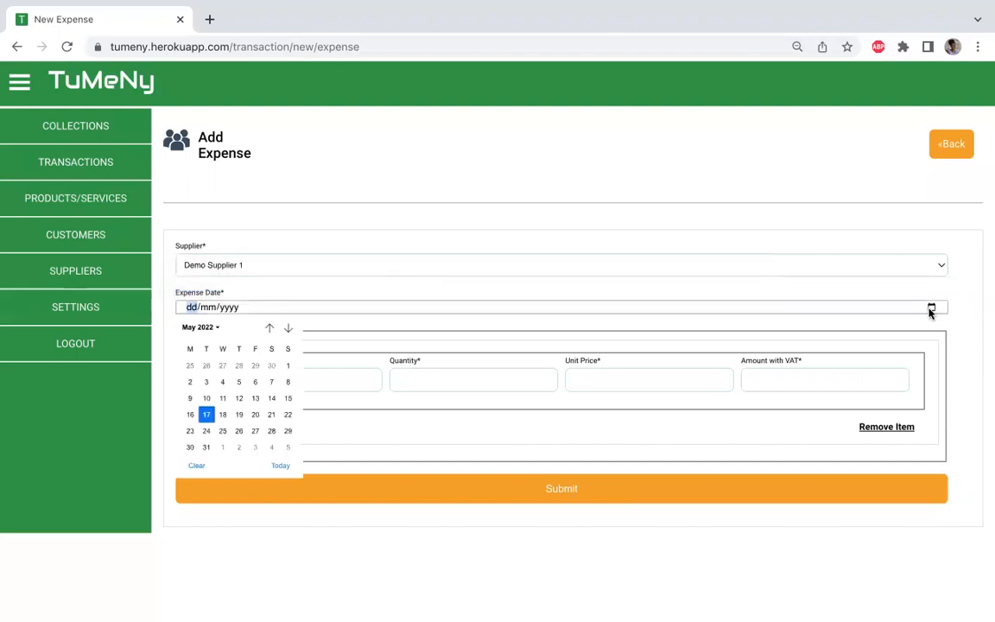
click(206, 416)
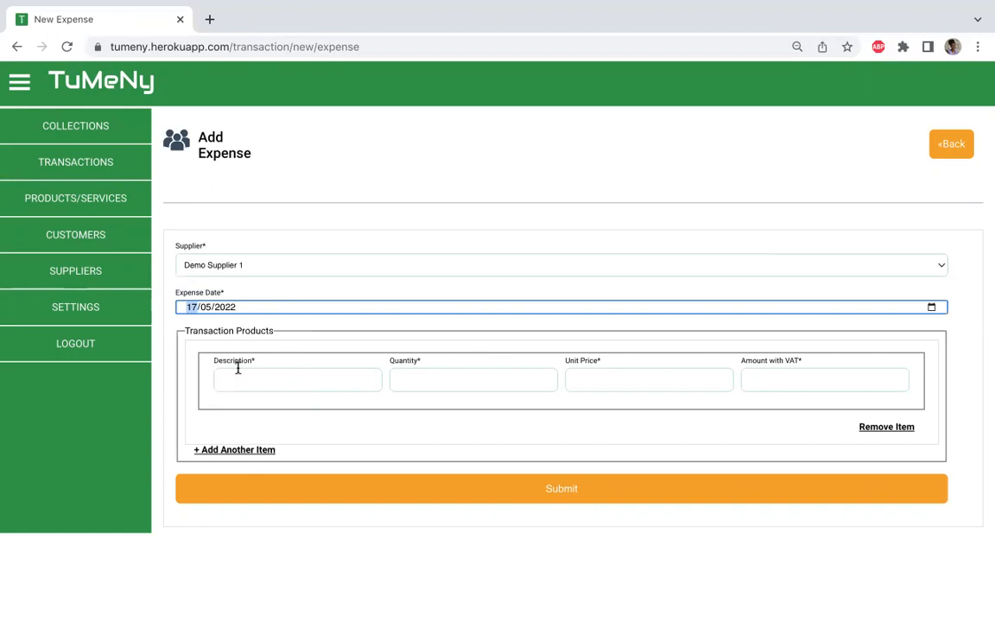
- Enter the expense item Baobab Powder with quantity 1, unit price 500 and amount with VAT 500, and submit the expense
click(267, 379)
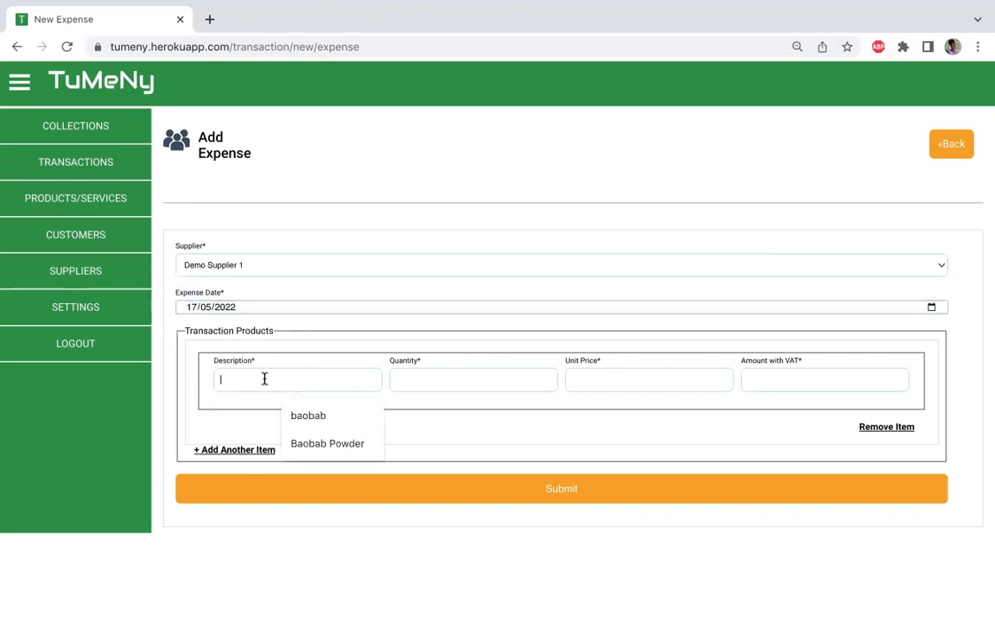
text(Baobab Powder)
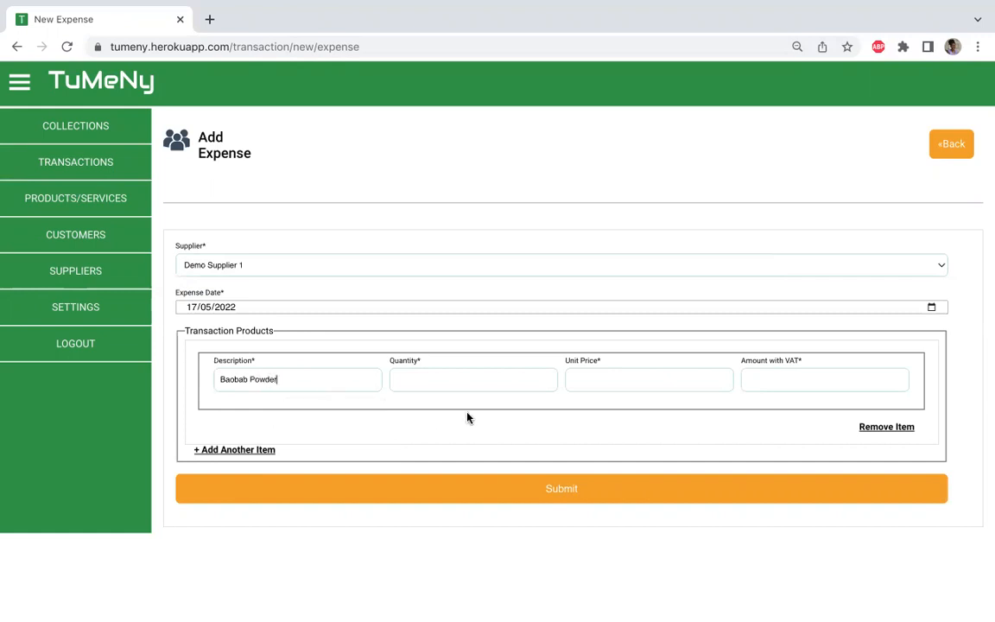
click(482, 388)
text(1)
click(574, 375)
text(500)
click(782, 380)
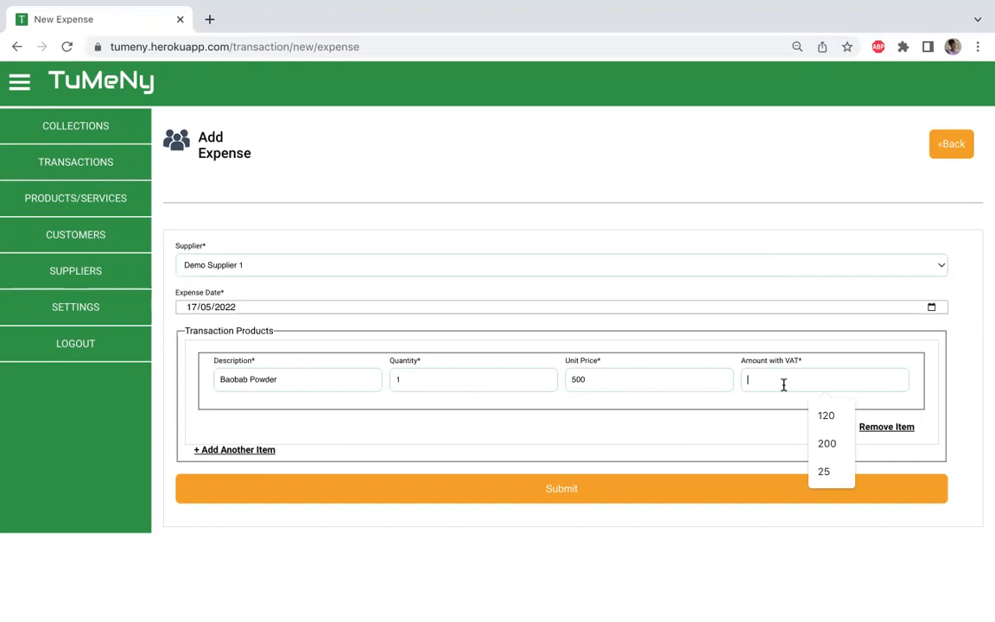
text(500)
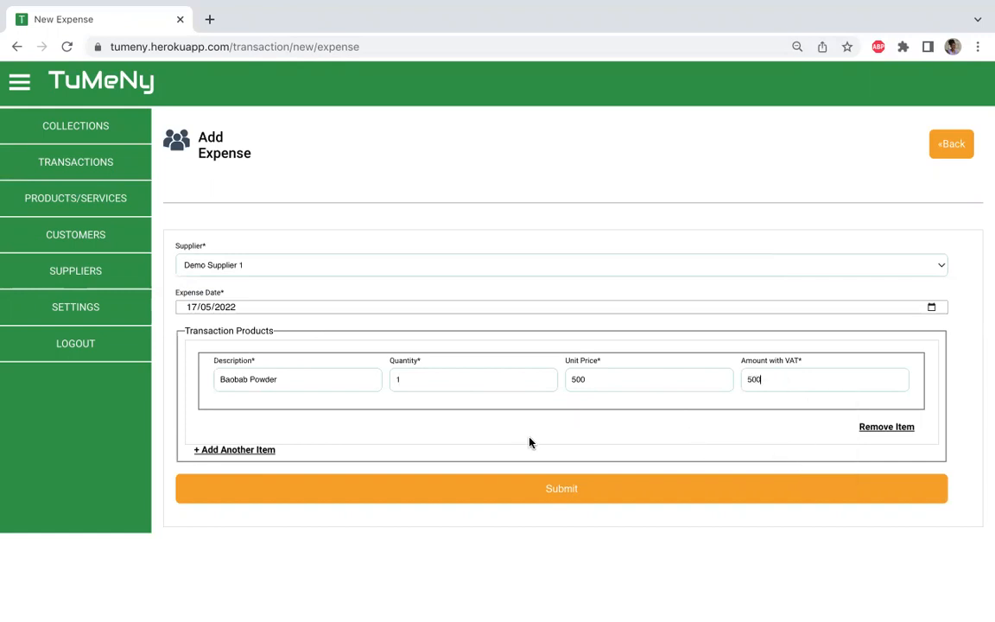
click(568, 496)
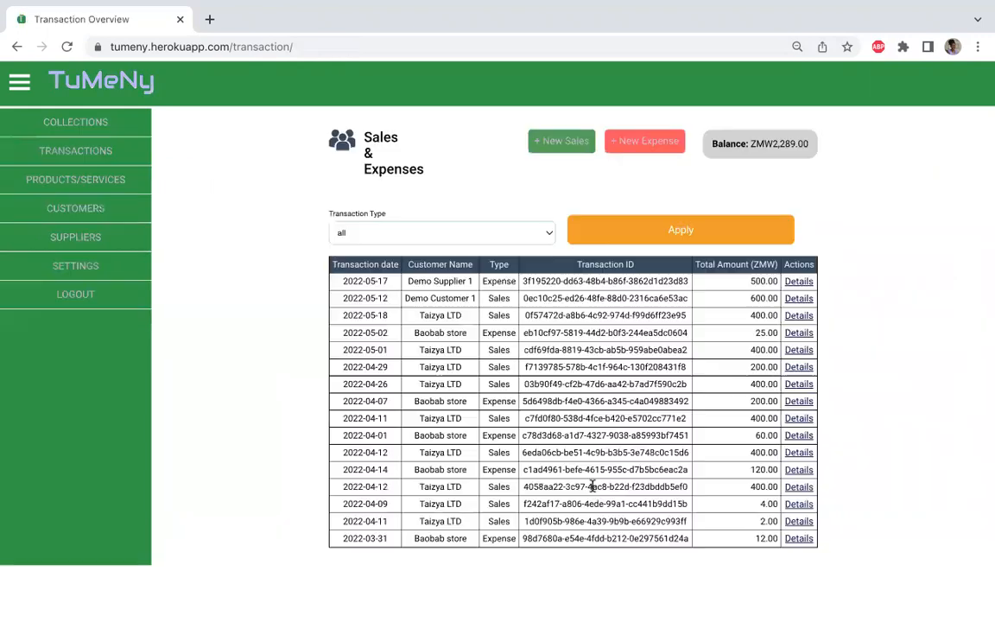